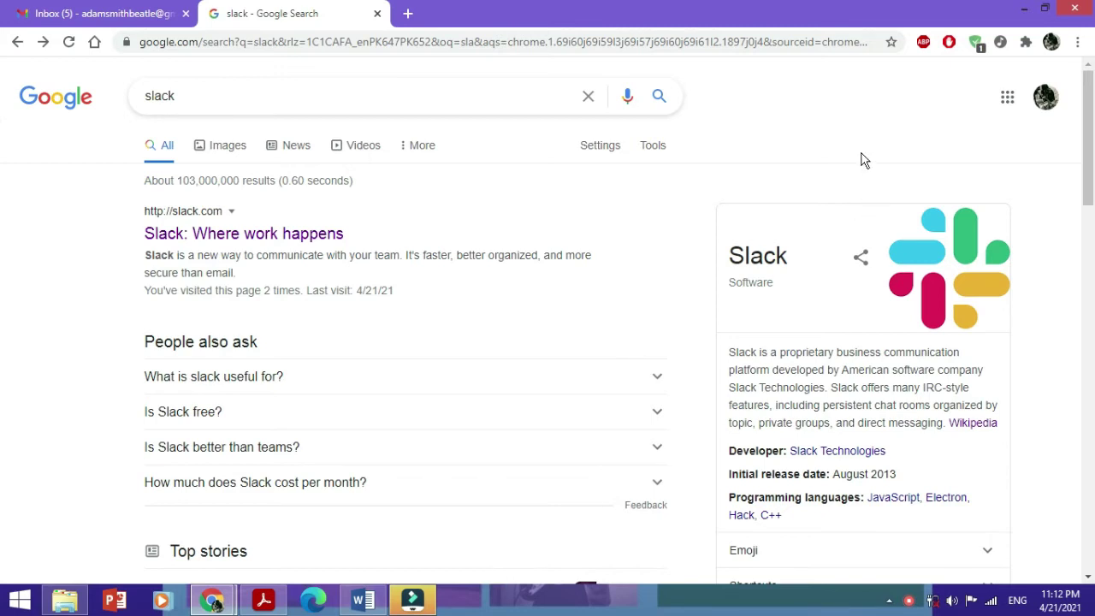
Step: Go from the search result to Slack's free sign-up Get Started page
left_click(261, 238)
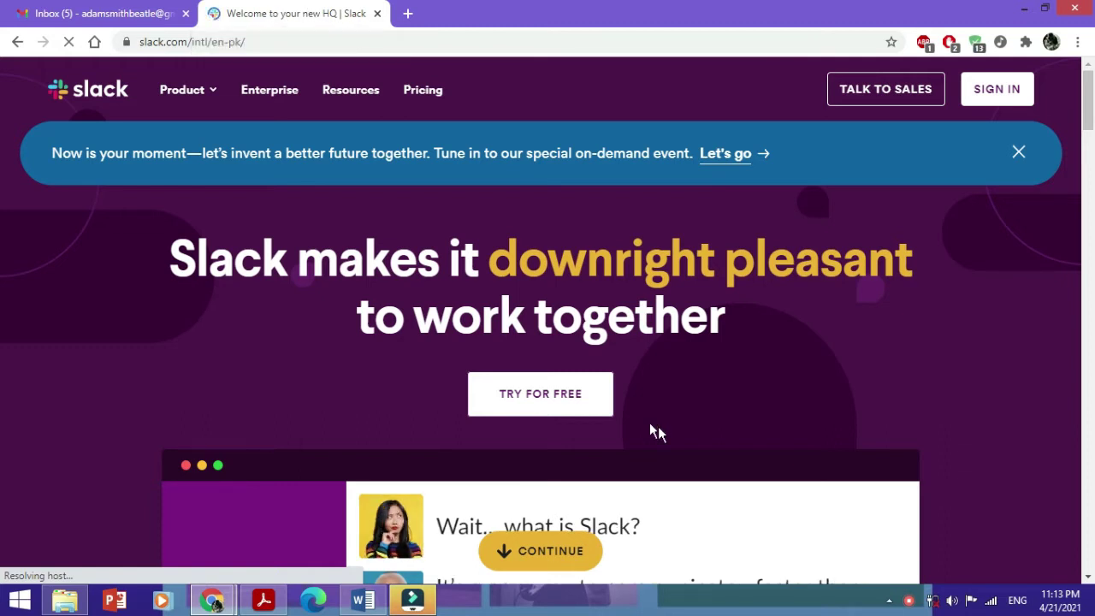
left_click(572, 393)
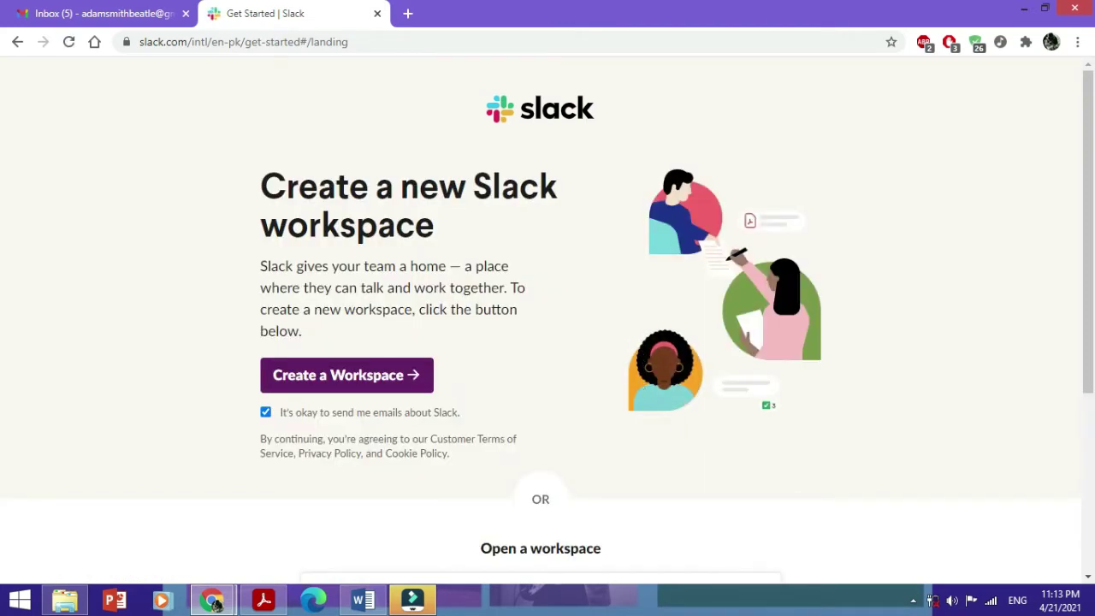
scroll(995, 209, "down", 2)
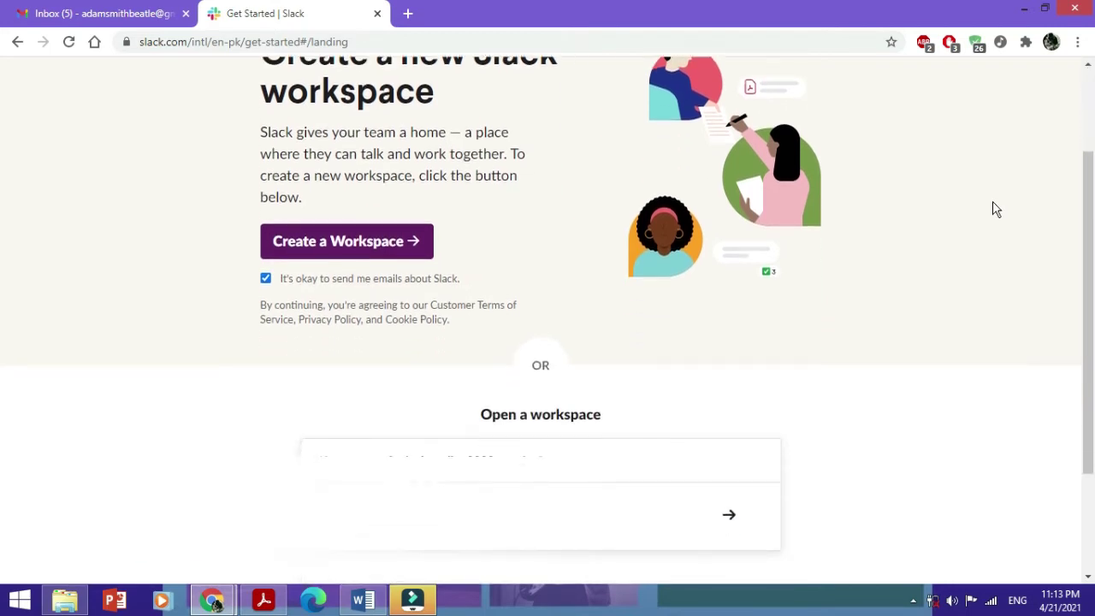
scroll(992, 209, "down", 2)
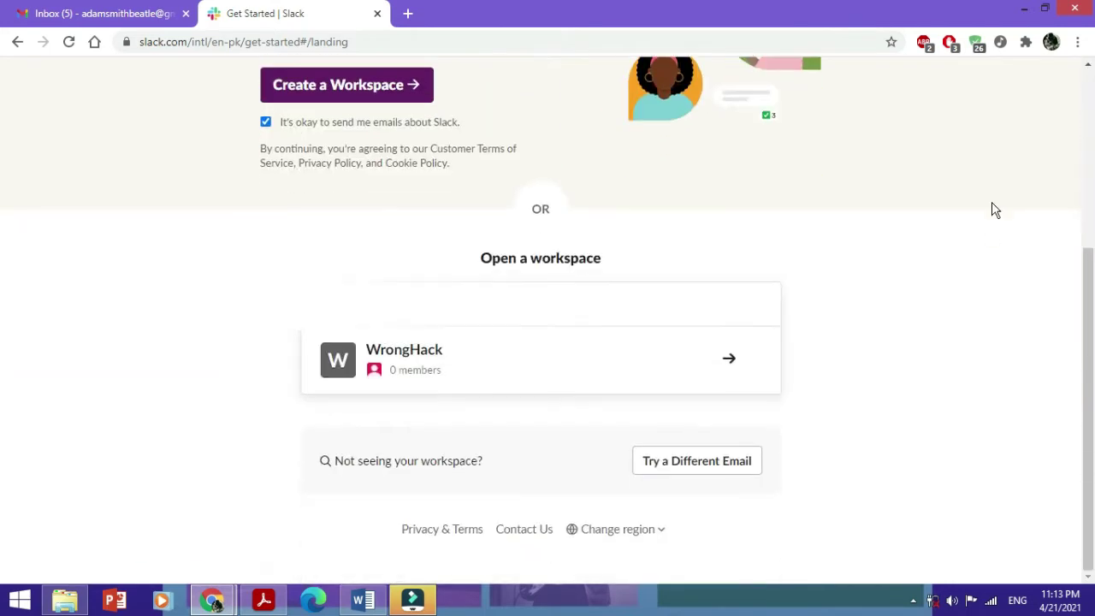
Step: Choose a different email, enter your own email address and submit it
left_click(680, 473)
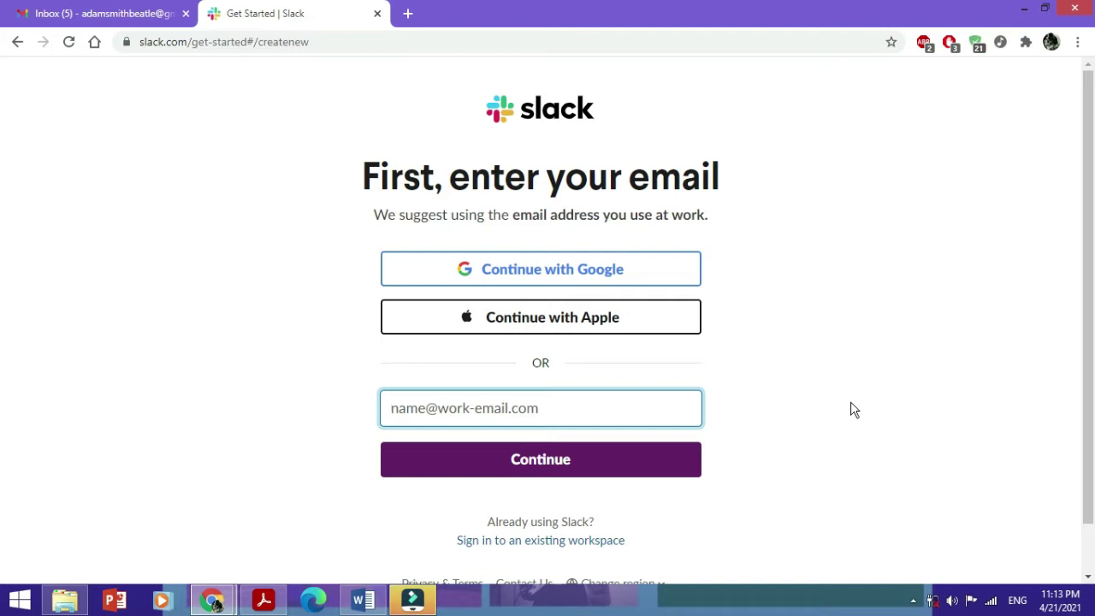
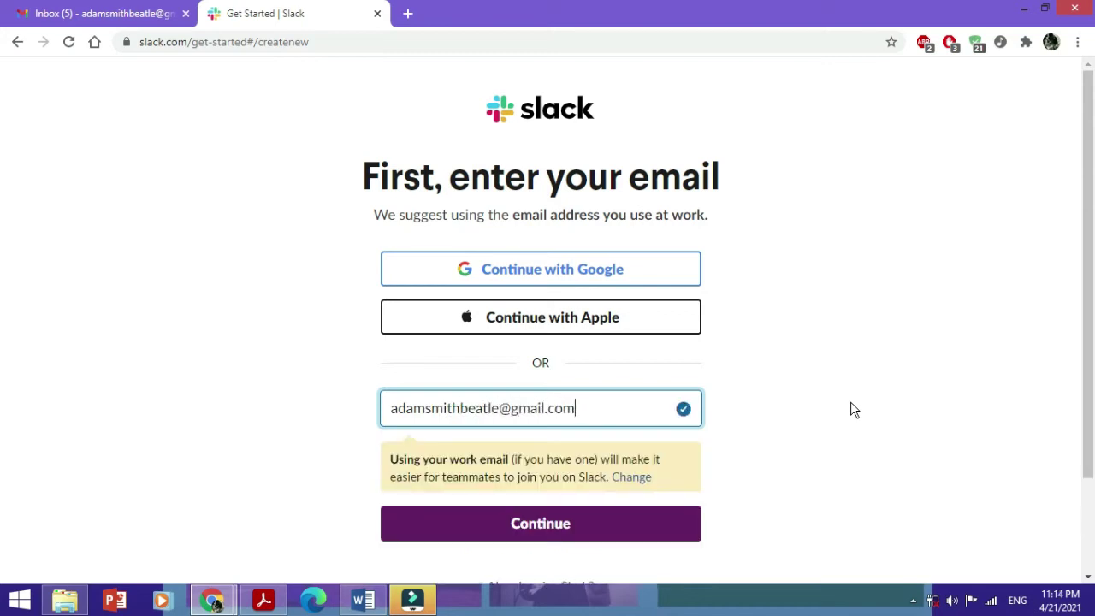
left_click(598, 532)
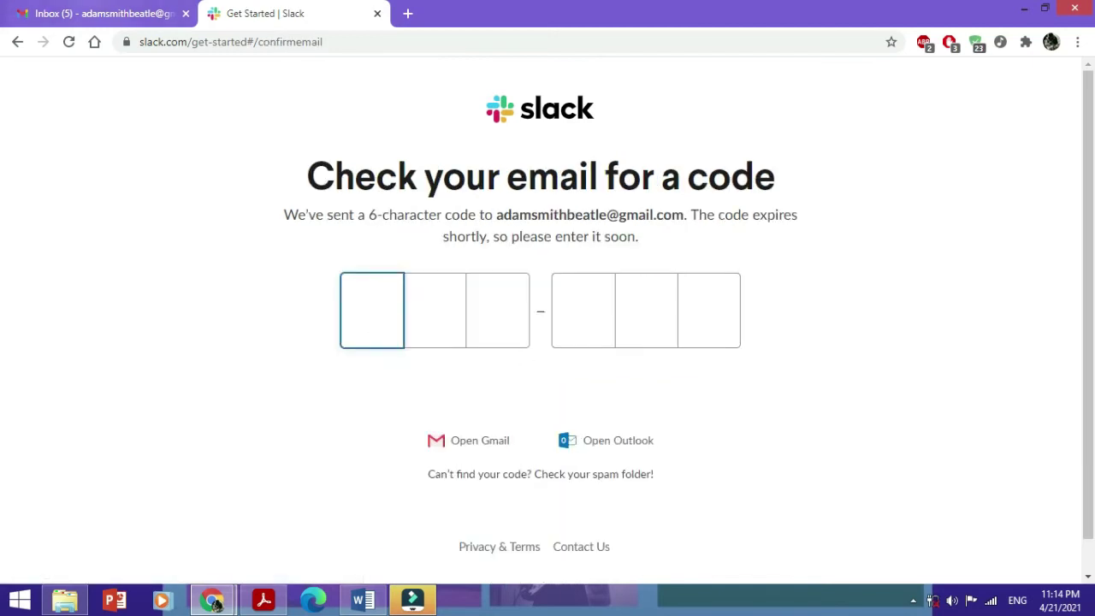
Step: Copy the confirmation code from the Slack email in Gmail
left_click(99, 13)
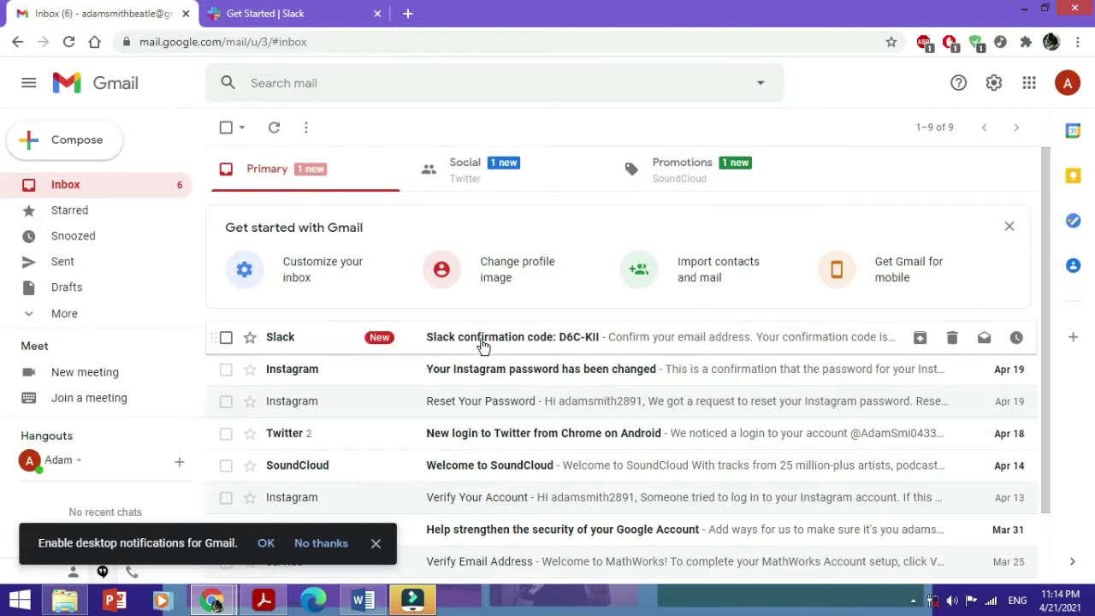
left_click(483, 342)
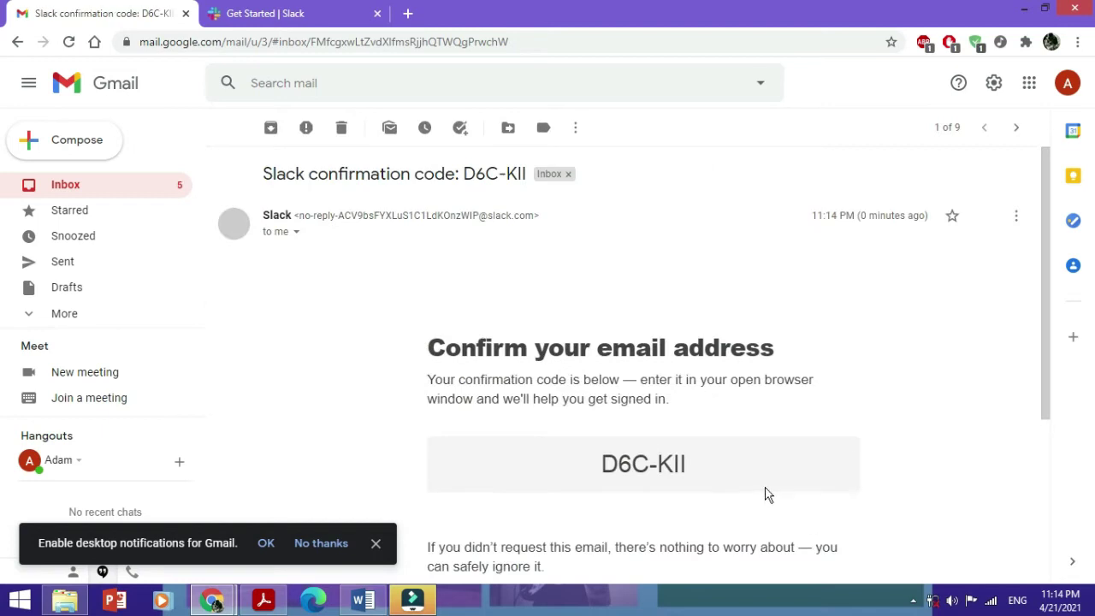
left_click(707, 464)
mouse_move(604, 463)
left_mouse_down()
mouse_move(635, 484)
mouse_move(599, 469)
left_mouse_up()
right_click(616, 461)
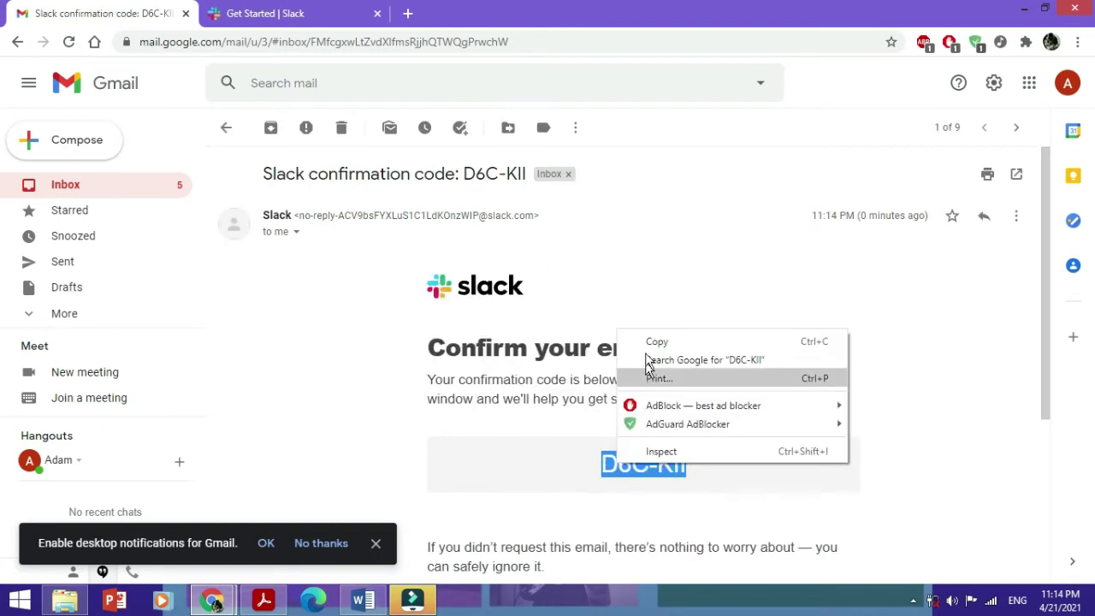
left_click(647, 346)
Step: Paste the confirmation code into the Slack code boxes
left_click(265, 13)
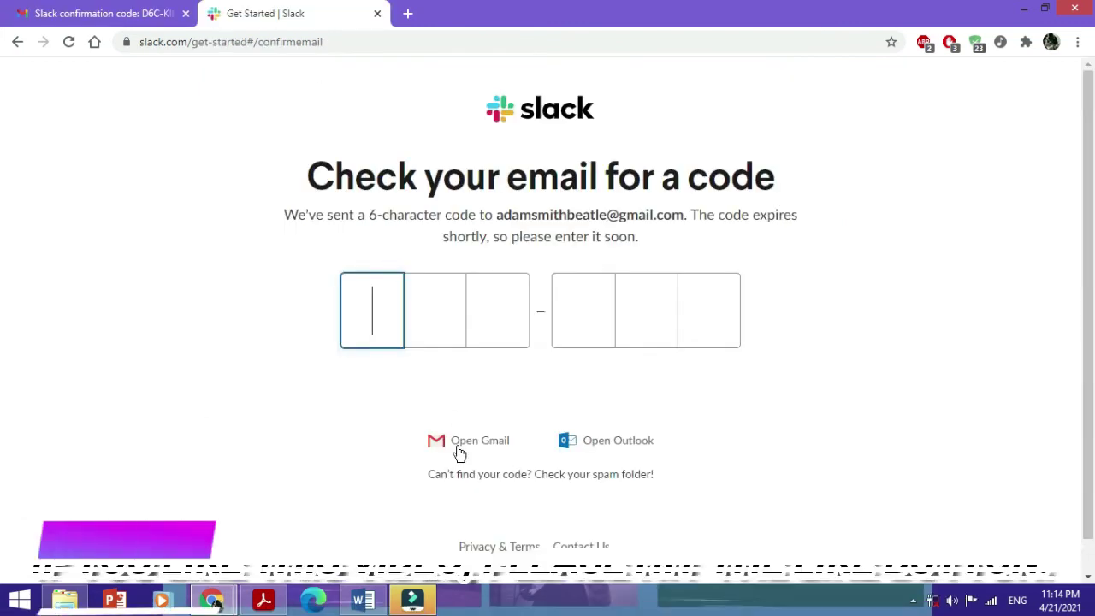
right_click(390, 317)
left_click(443, 405)
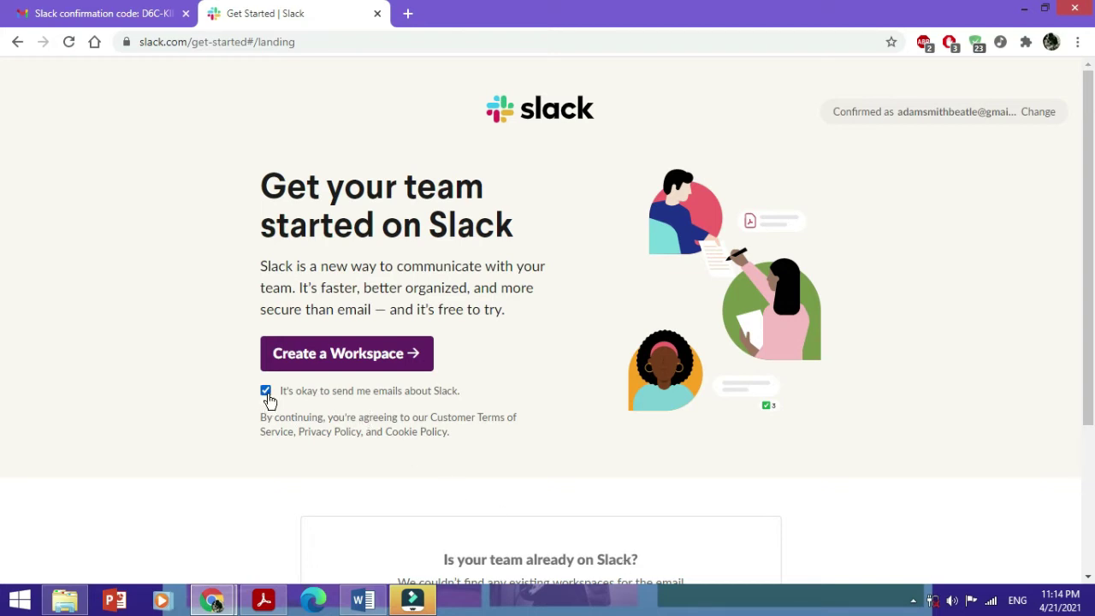
Step: Untick 'It's okay to send me emails about Slack' and choose Create a Workspace
left_click(266, 392)
left_click(360, 352)
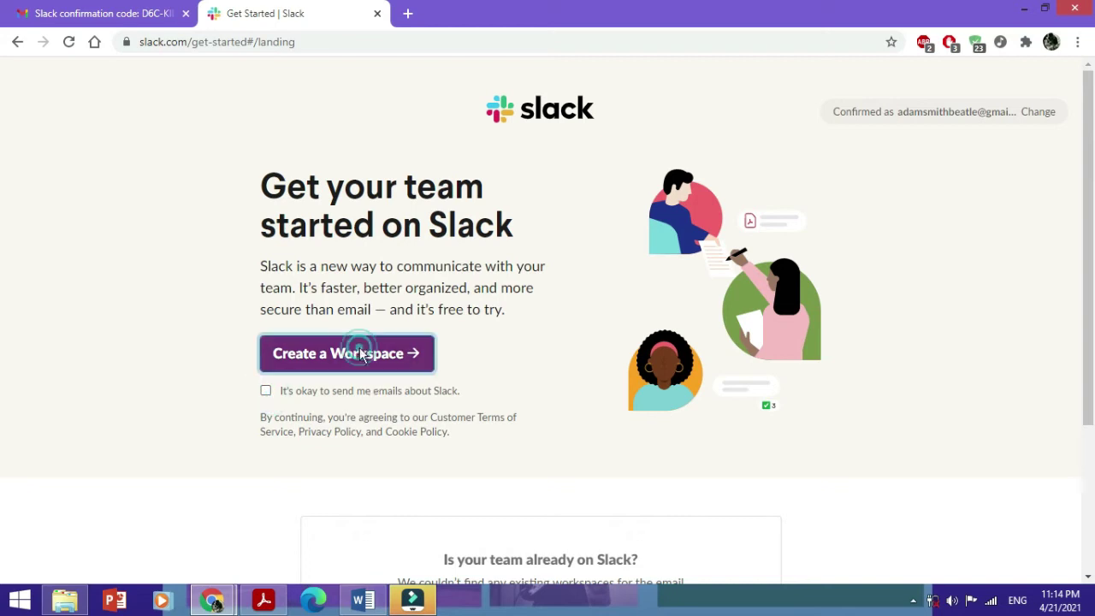
scroll(483, 479, "down", 1)
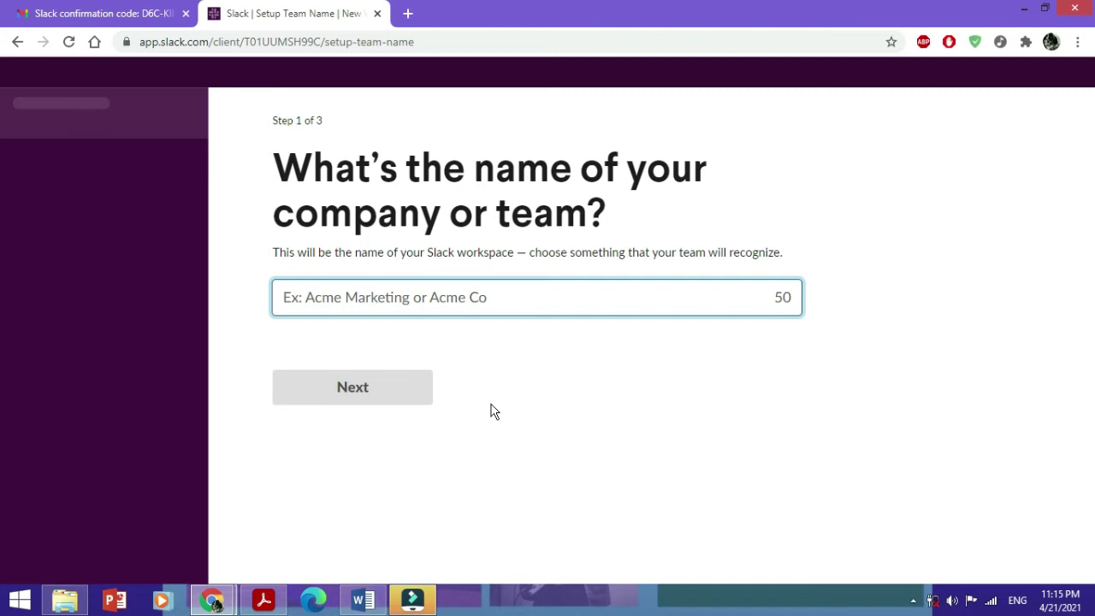
Step: Enter WrongHack as the company or team name and continue to step 2
type("Wrong")
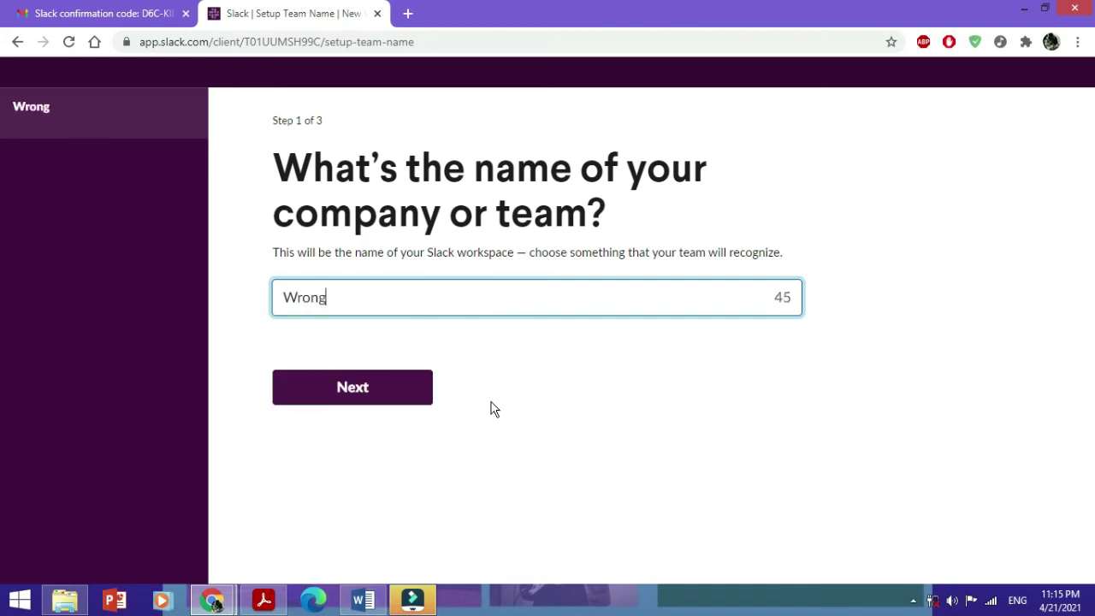
type("Hack")
left_click(415, 390)
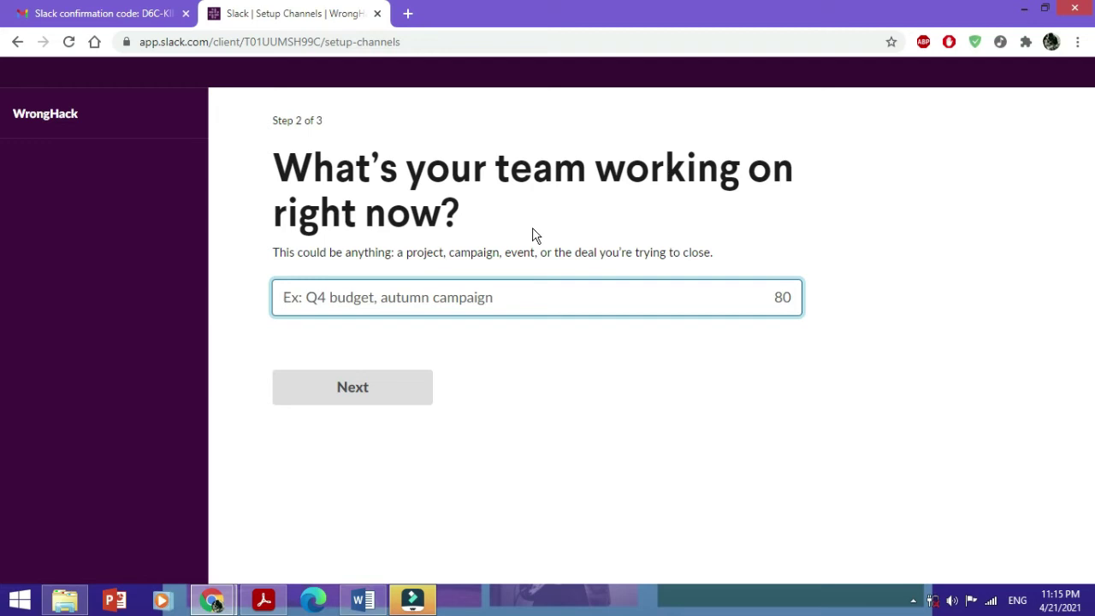
Step: Enter 'How to Use Slack' as the team's current project and continue
type("How to ")
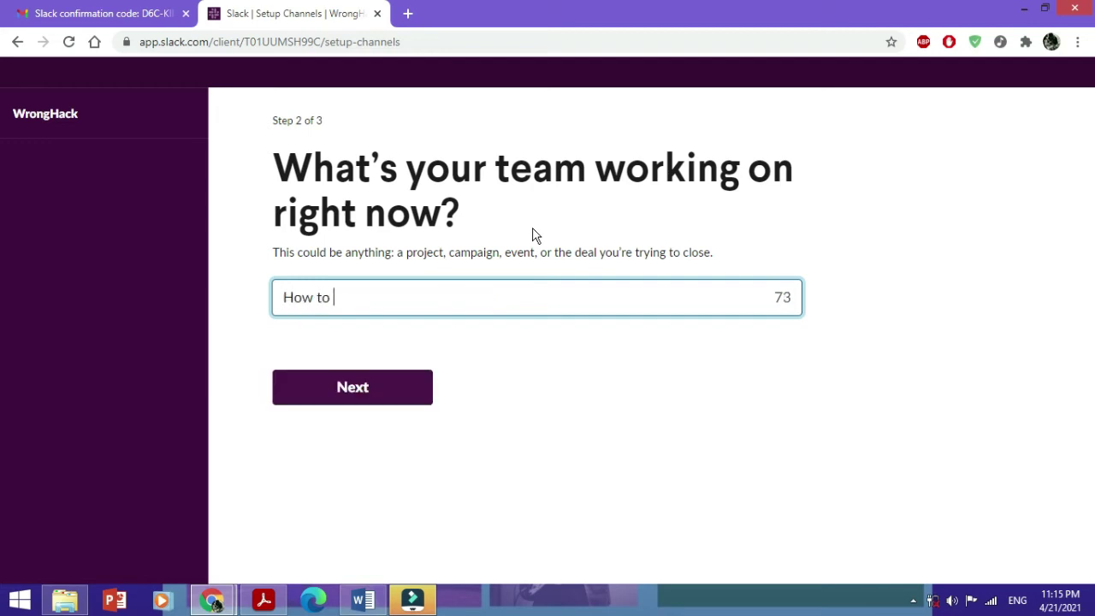
type("Use Slack")
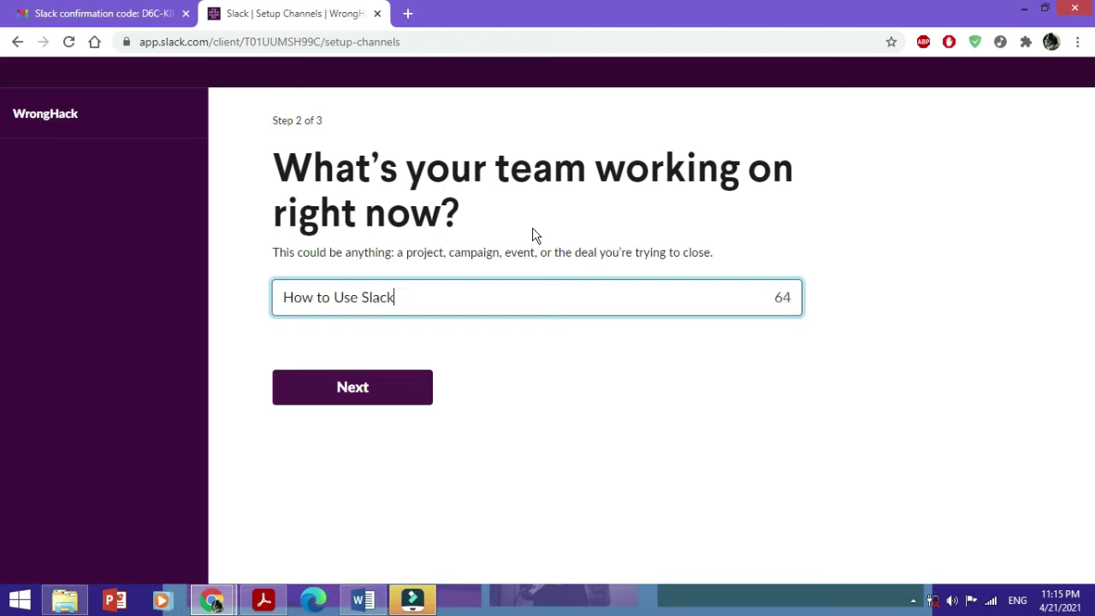
left_click(377, 394)
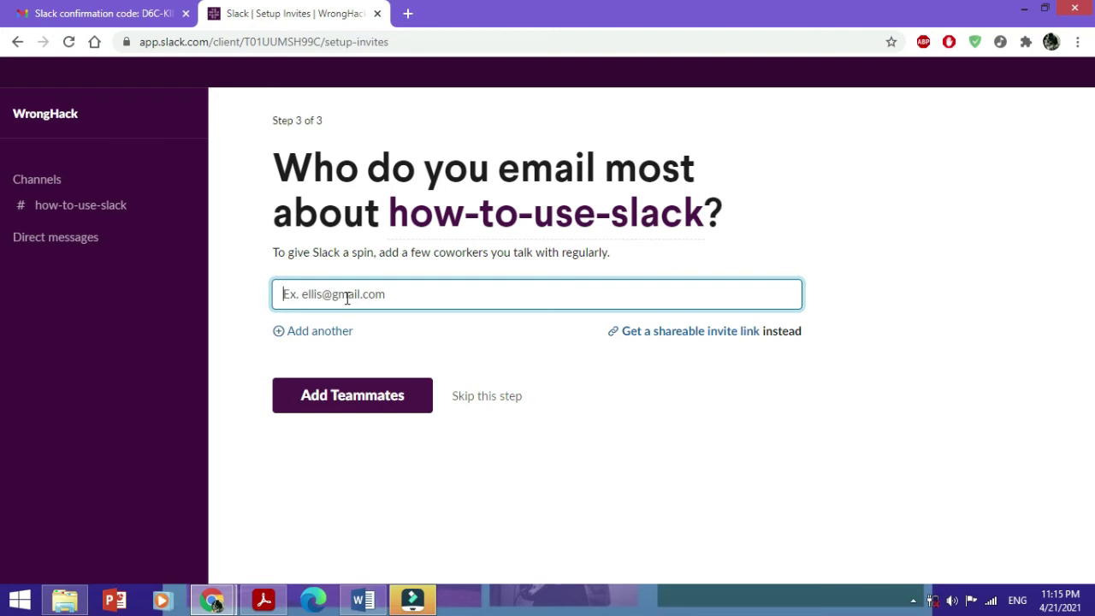
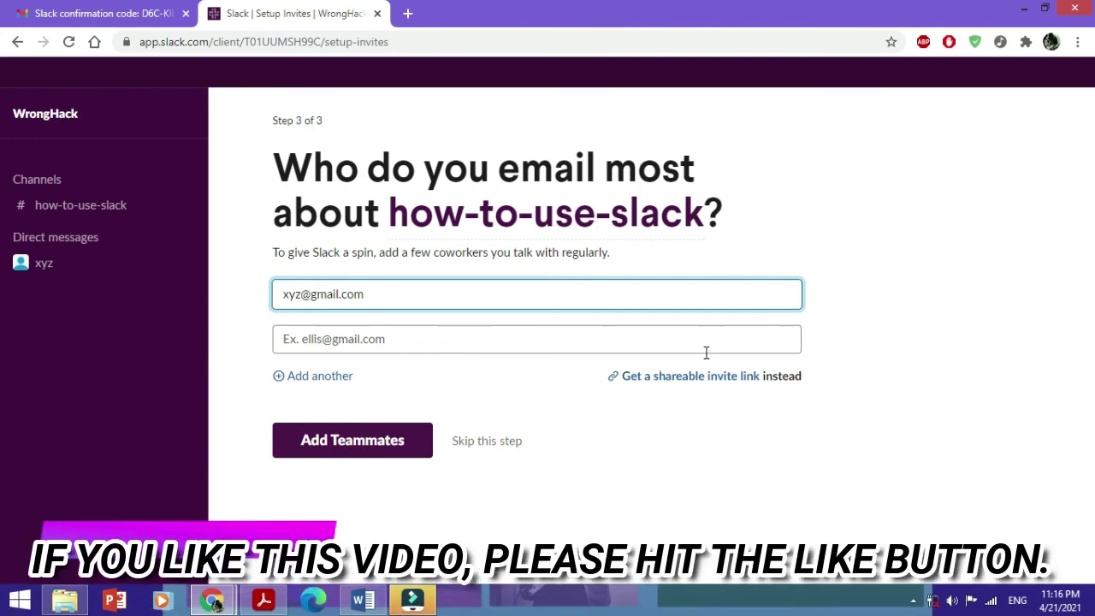
Step: Fill a coworker's email address into the first invite field and copy the shareable link
left_click(661, 379)
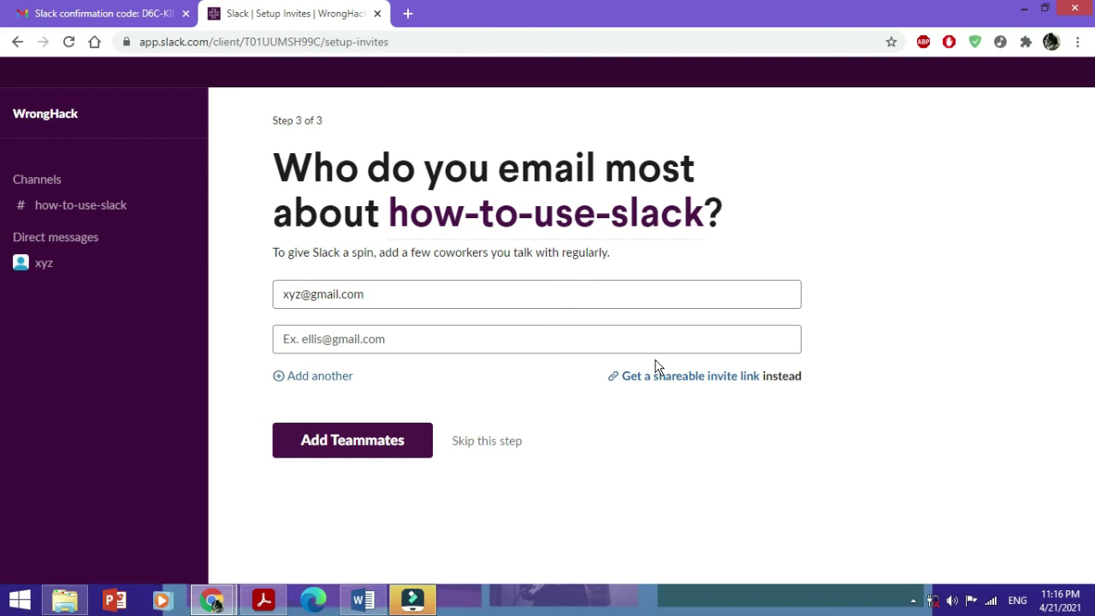
Step: Skip inviting teammates and launch WrongHack in the browser rather than the app
left_click(467, 447)
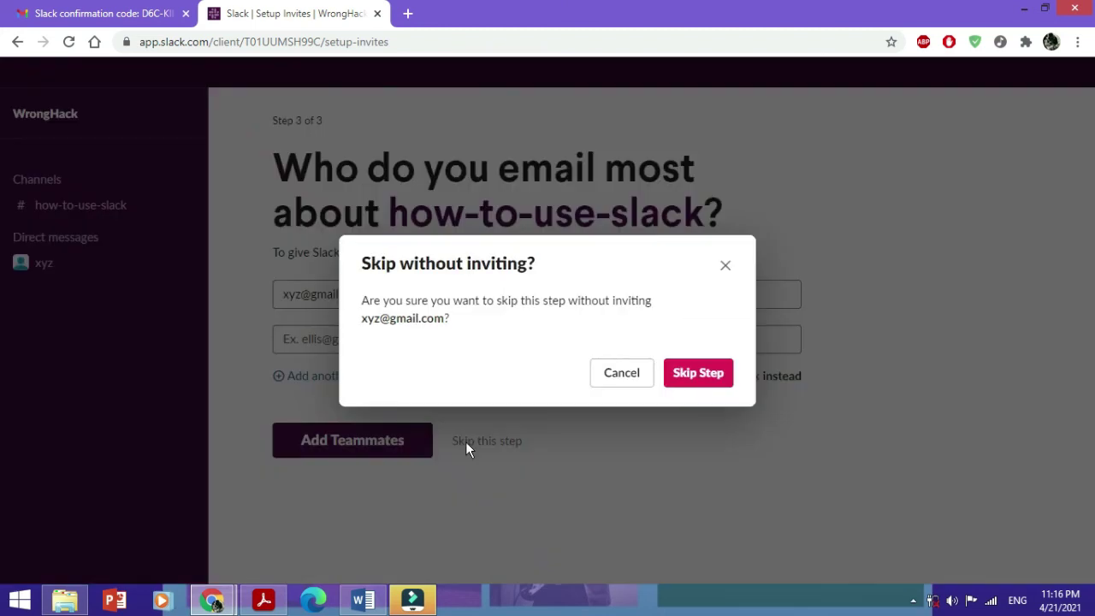
left_click(690, 375)
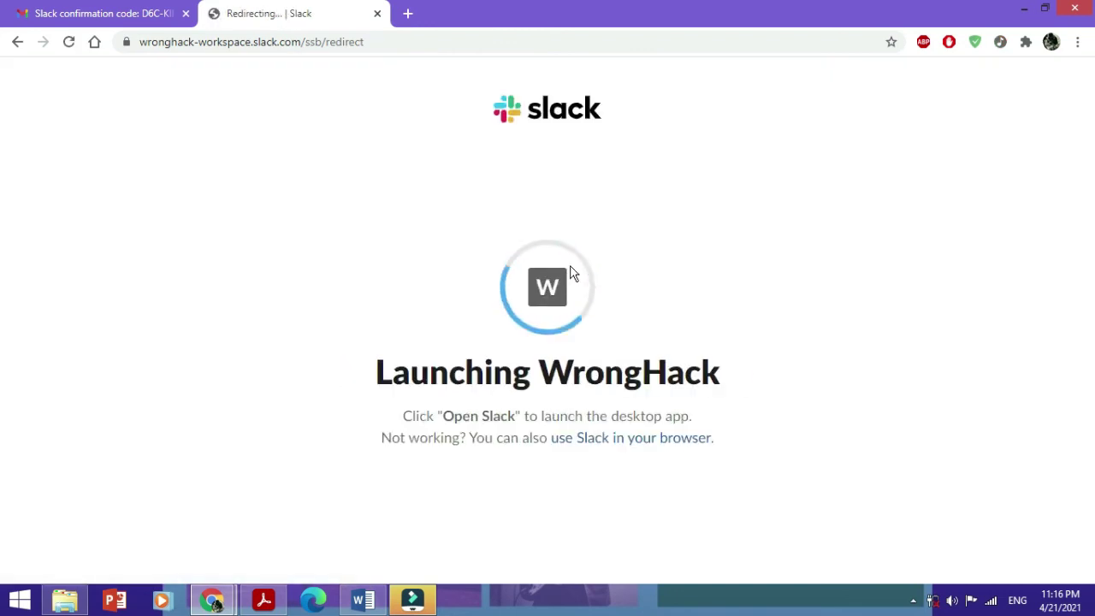
left_click(628, 439)
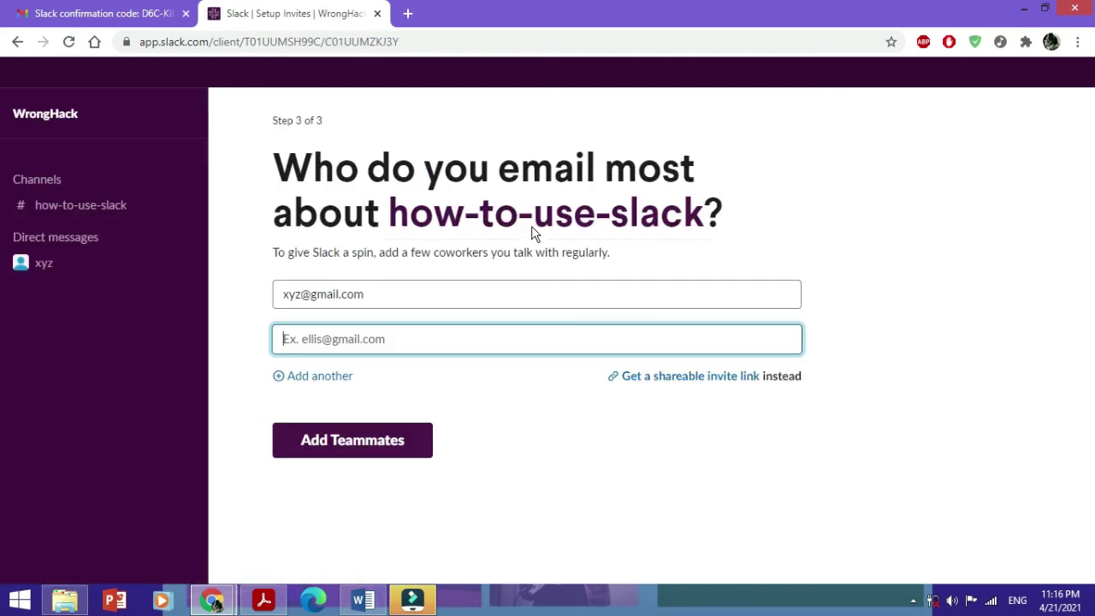
key("Return")
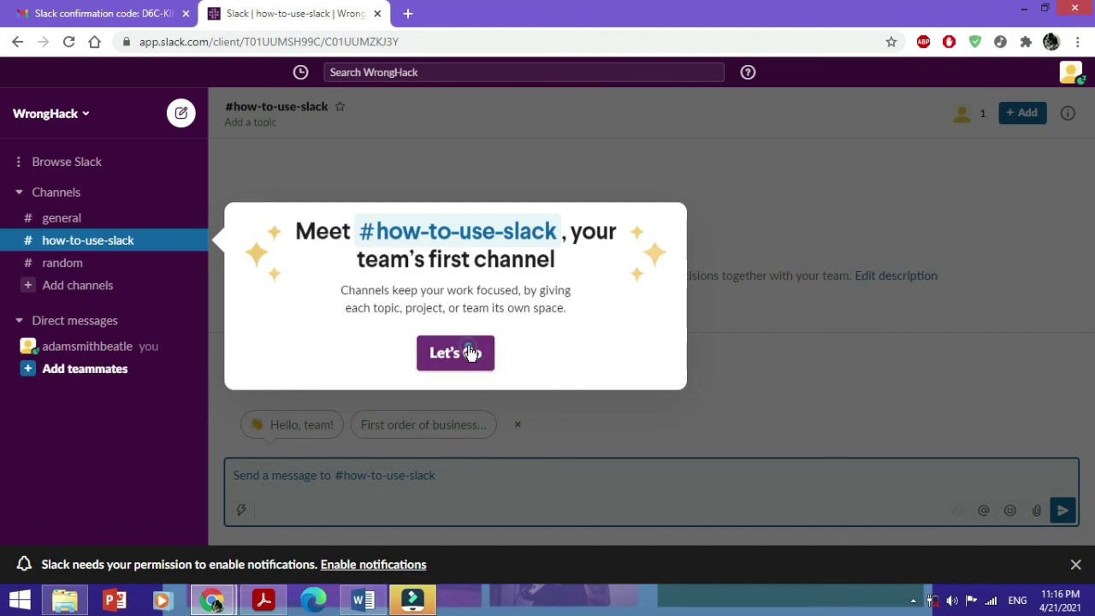
Step: Close the Let's Go welcome popup and open the top-right avatar menu
left_click(468, 353)
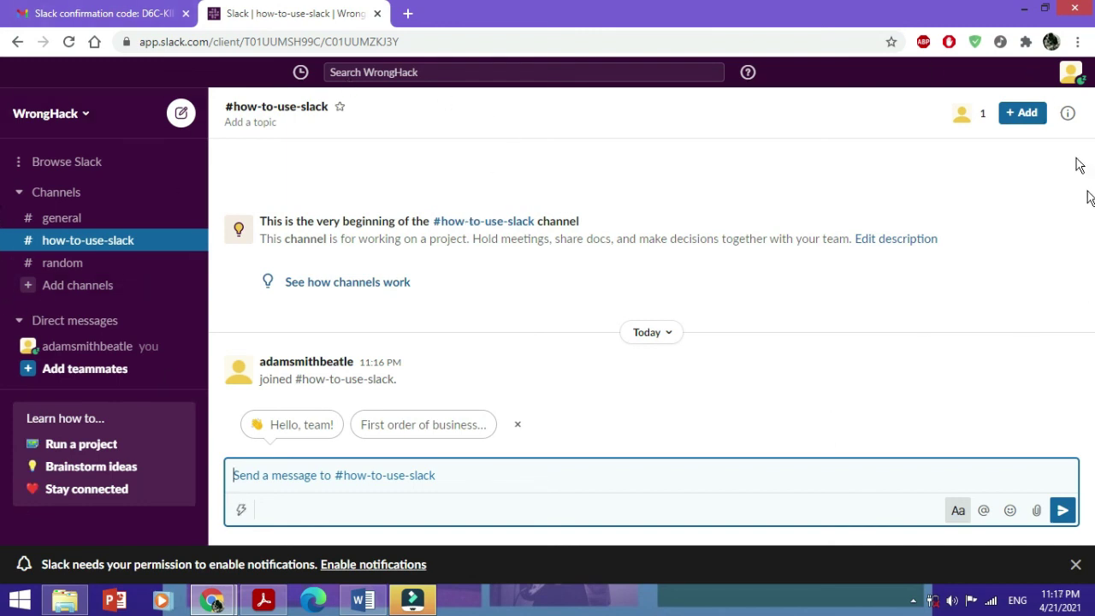
left_click(1067, 76)
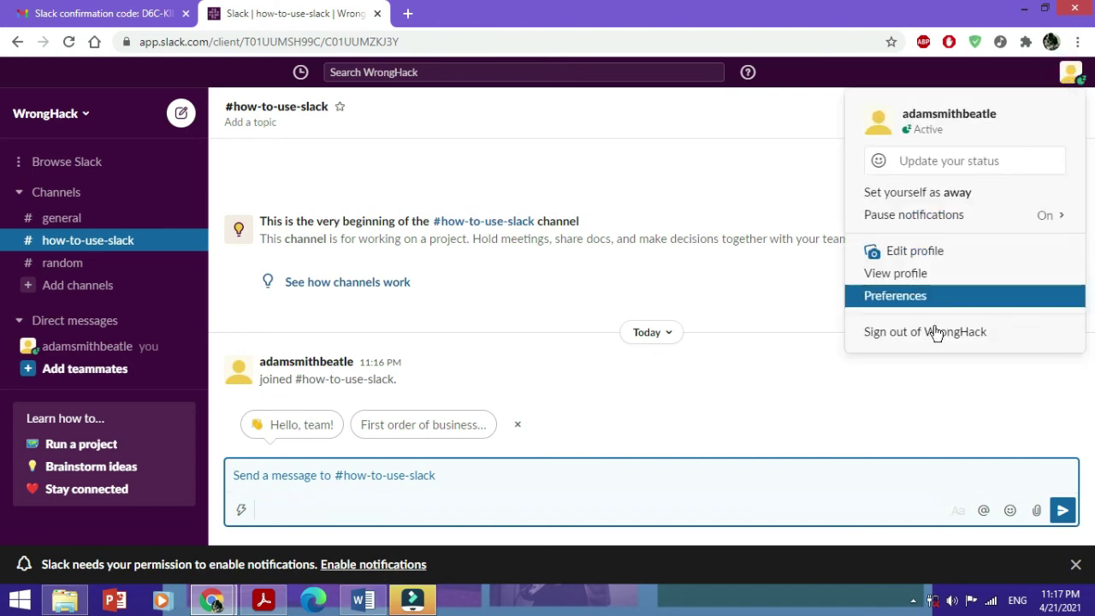